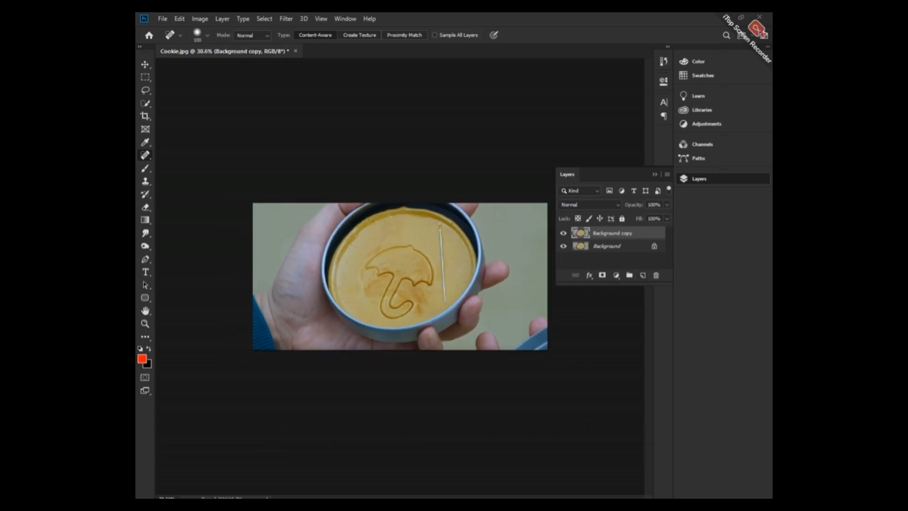
Remove the umbrella outline from the cookie on the Background copy layer using the Spot Healing Brush at 100 px.
right_click(145, 155)
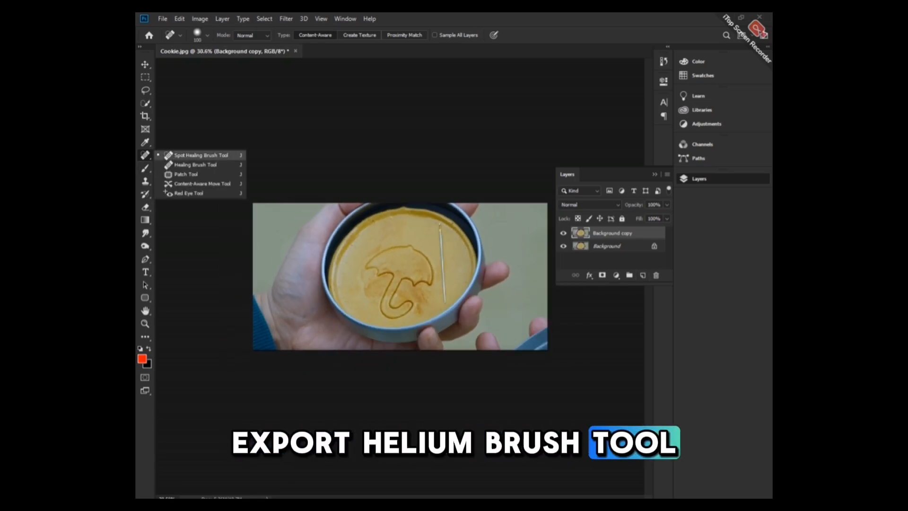
click(190, 164)
right_click(145, 154)
click(190, 154)
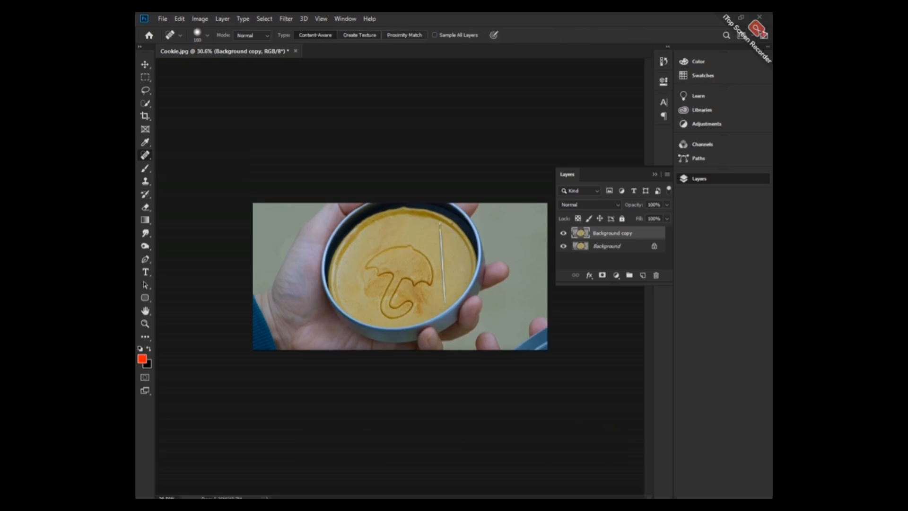
click(207, 35)
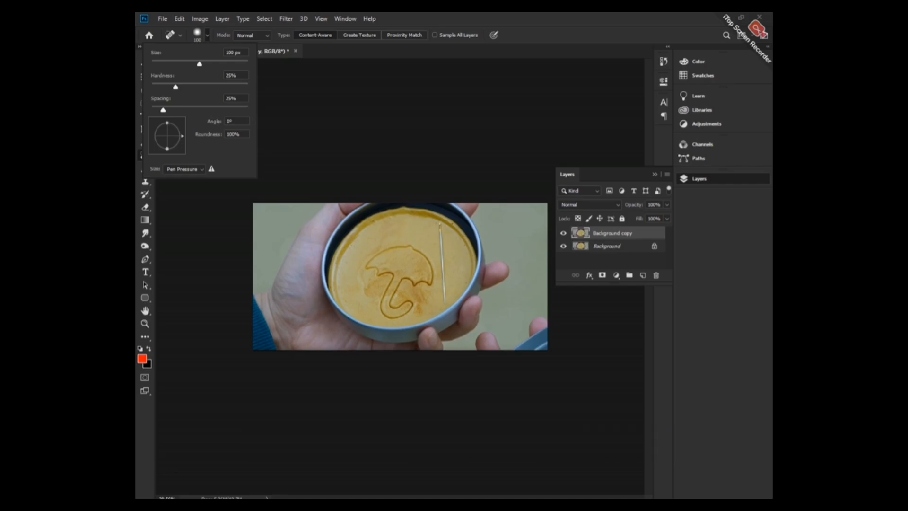
key(Escape)
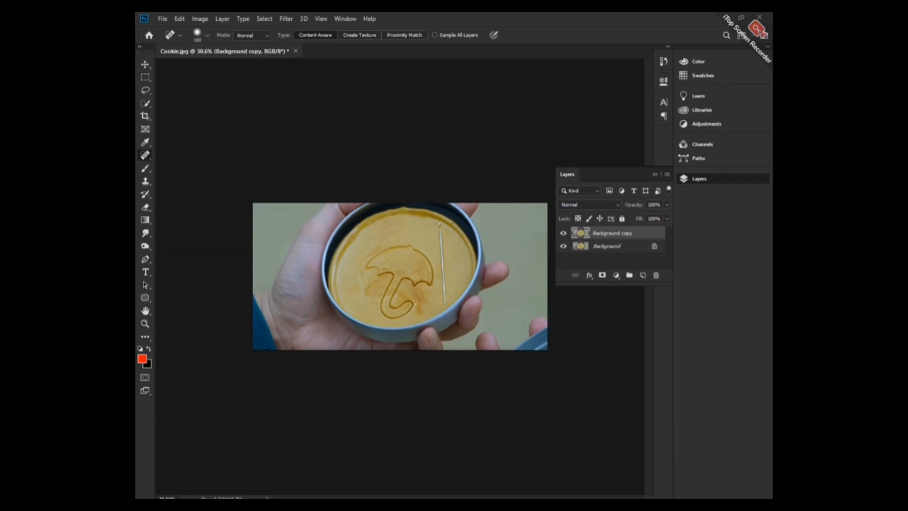
scroll(401, 277, up, 2)
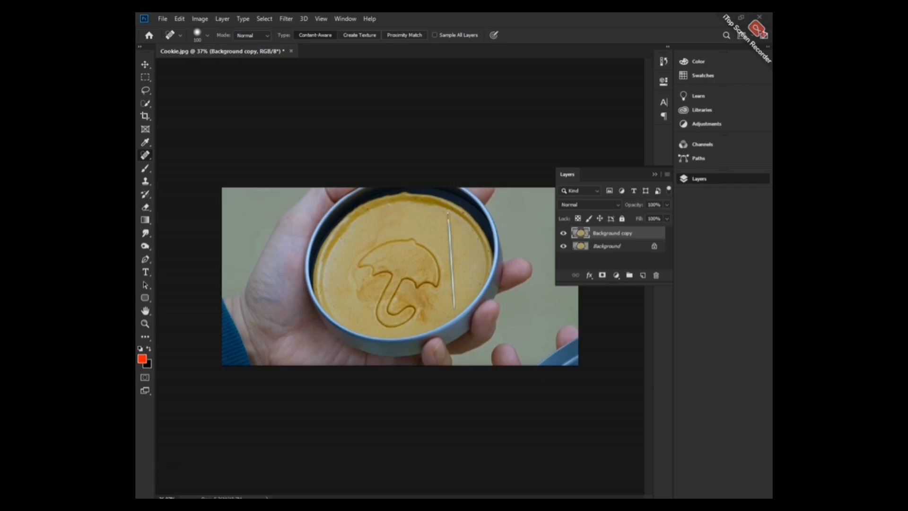
mouse_move(356, 267)
mouse_down()
mouse_move(390, 276)
mouse_move(380, 305)
mouse_move(392, 324)
mouse_move(414, 309)
mouse_move(385, 288)
mouse_move(404, 304)
mouse_move(398, 278)
mouse_move(437, 279)
mouse_move(430, 255)
mouse_move(414, 243)
mouse_move(386, 241)
mouse_move(355, 266)
mouse_up()
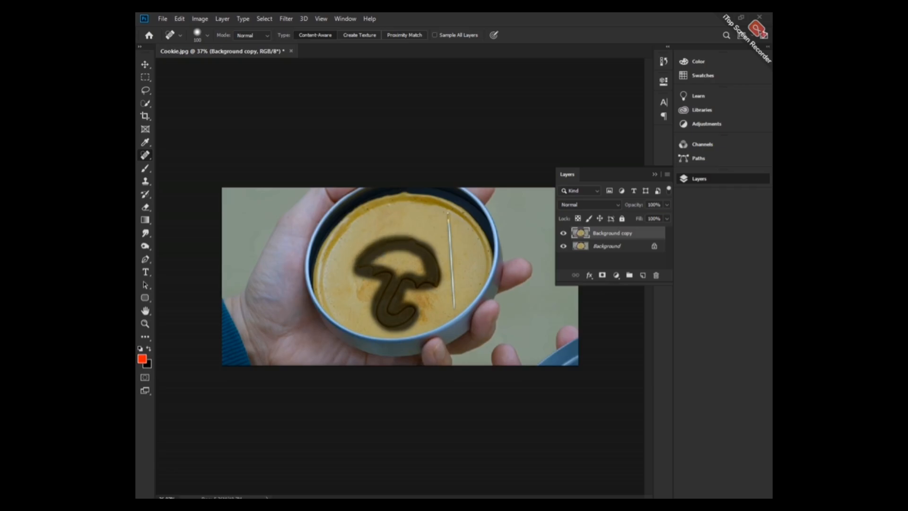
drag(355, 265, 358, 271)
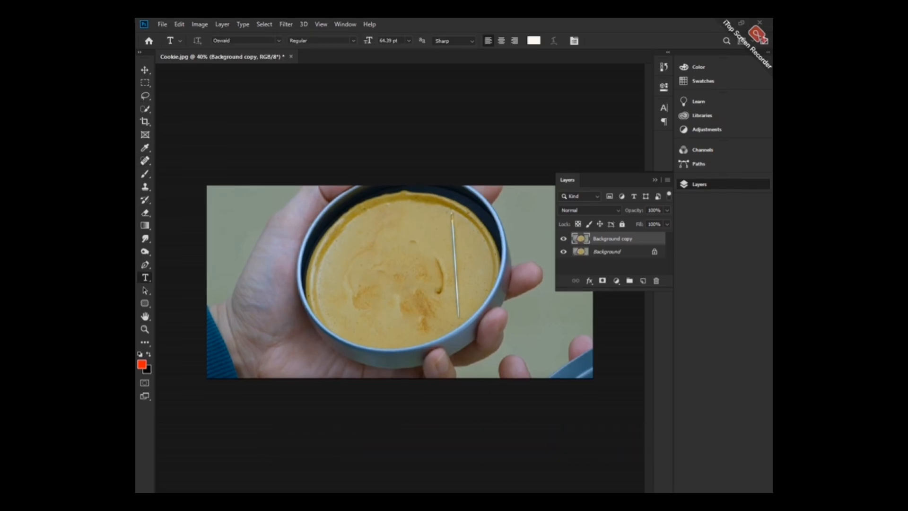
Add the first name as white 64.39 pt Oswald text across the cookie and commit it.
key(BackSpace)
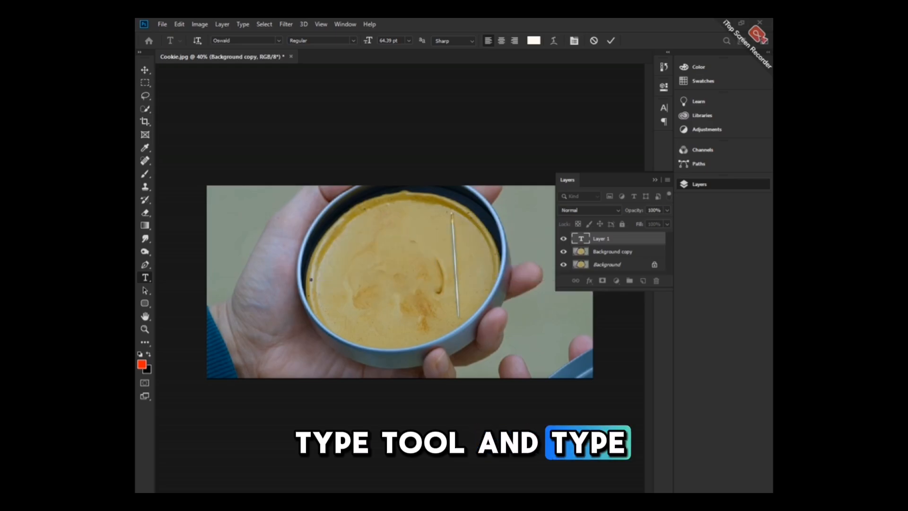
text(DULA)
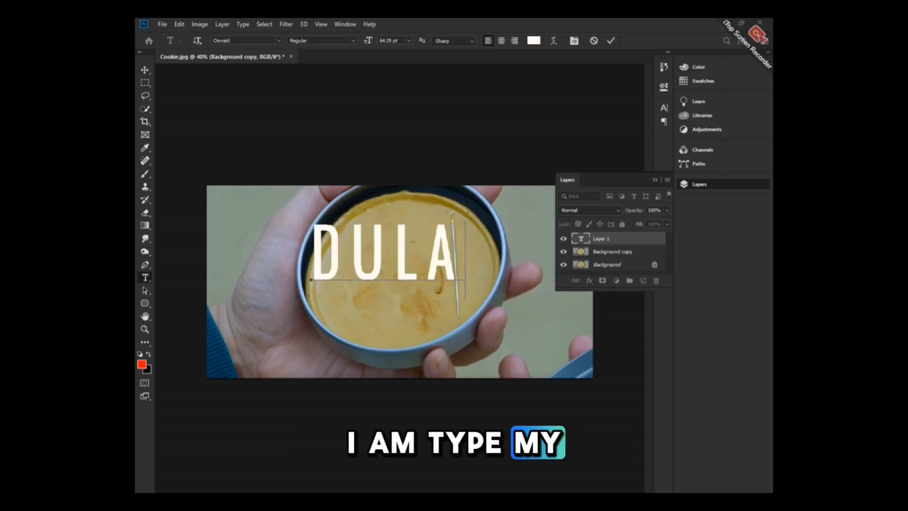
click(611, 41)
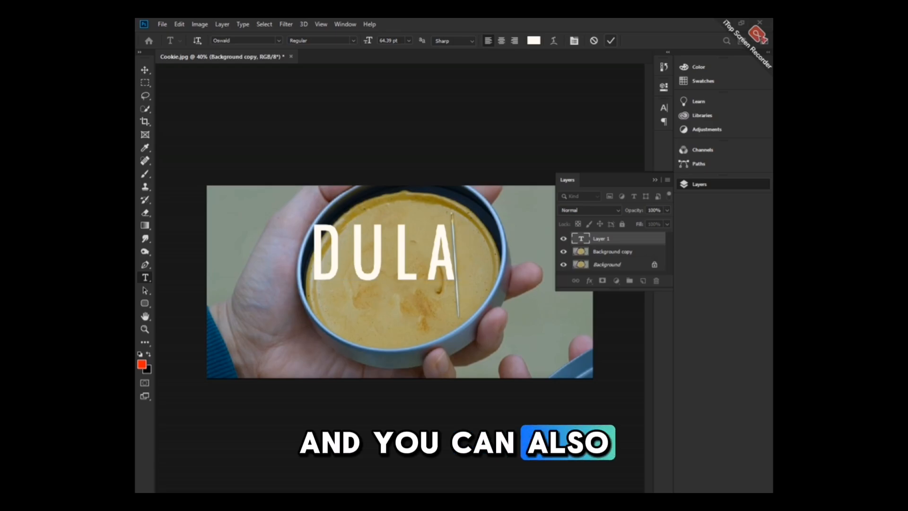
click(145, 69)
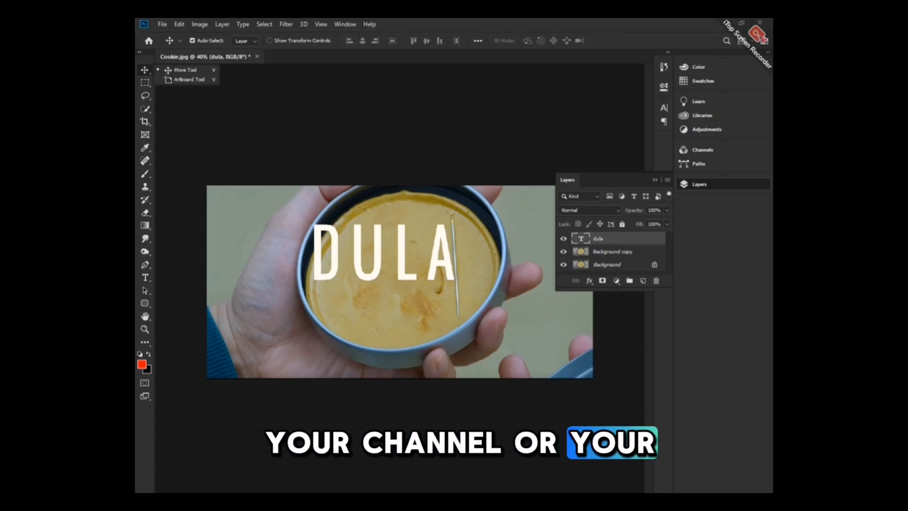
Rasterize the text layer above the Background copy.
scroll(383, 253, up, 2)
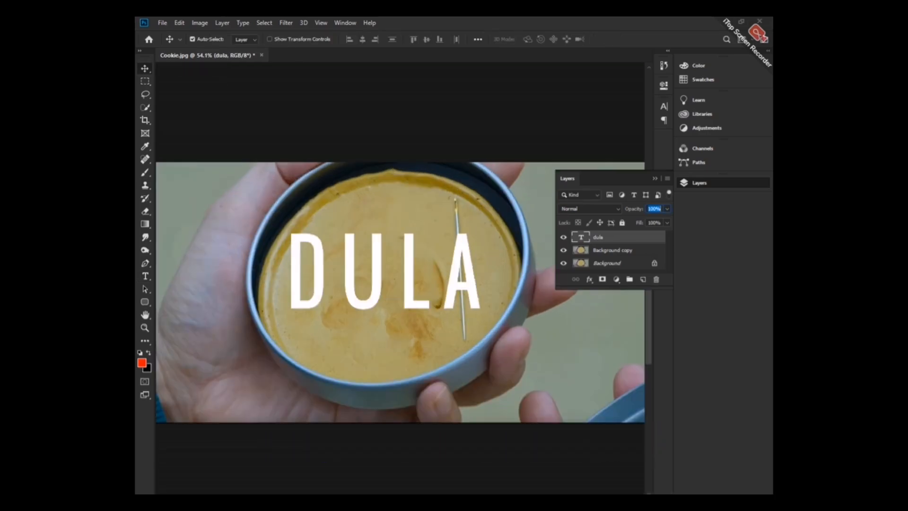
right_click(597, 238)
click(628, 214)
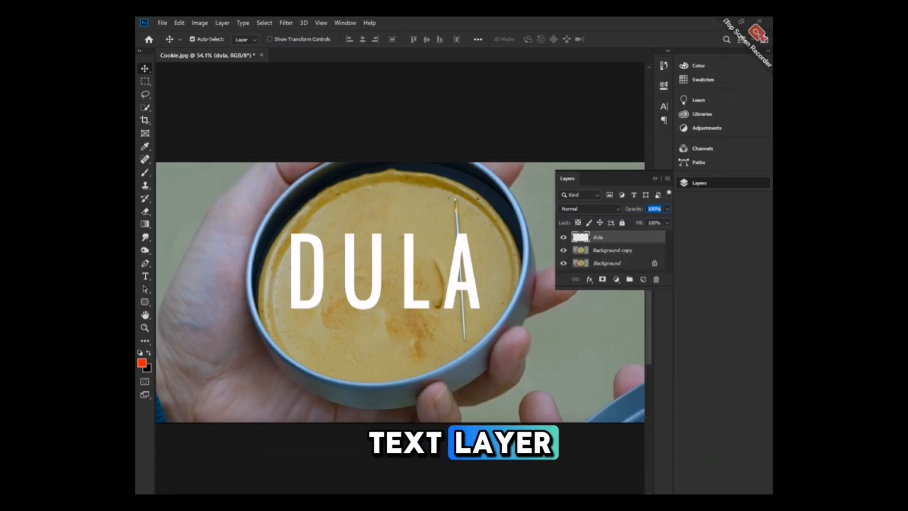
Free-transform the text to fit the cookie, scaling it to about 83% and rotating it about 14° clockwise.
click(179, 23)
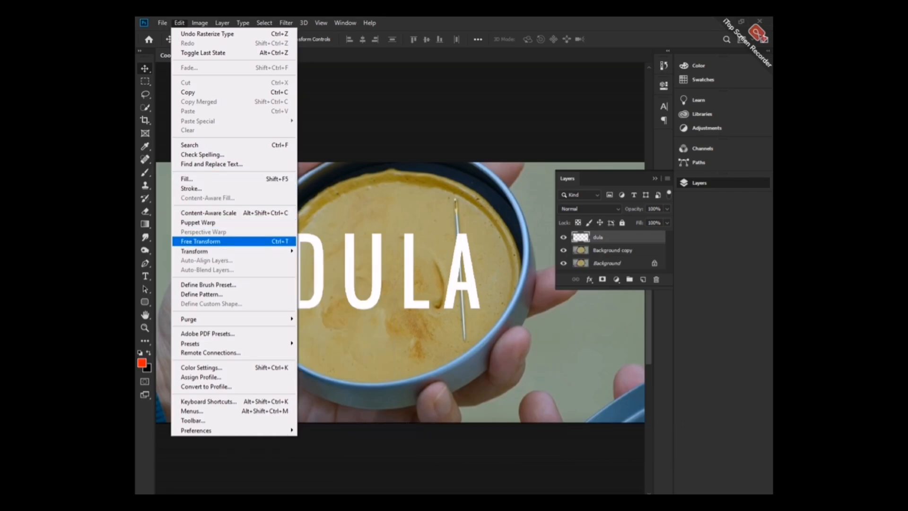
click(201, 241)
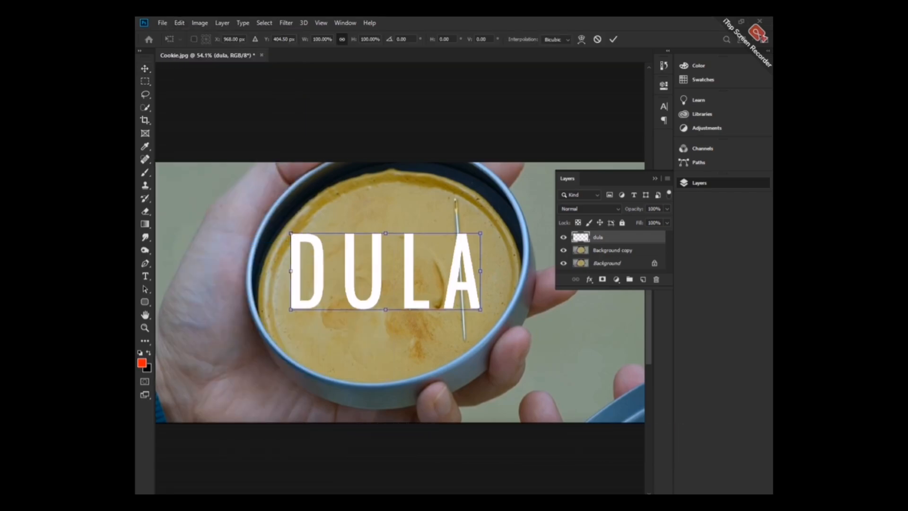
right_click(409, 284)
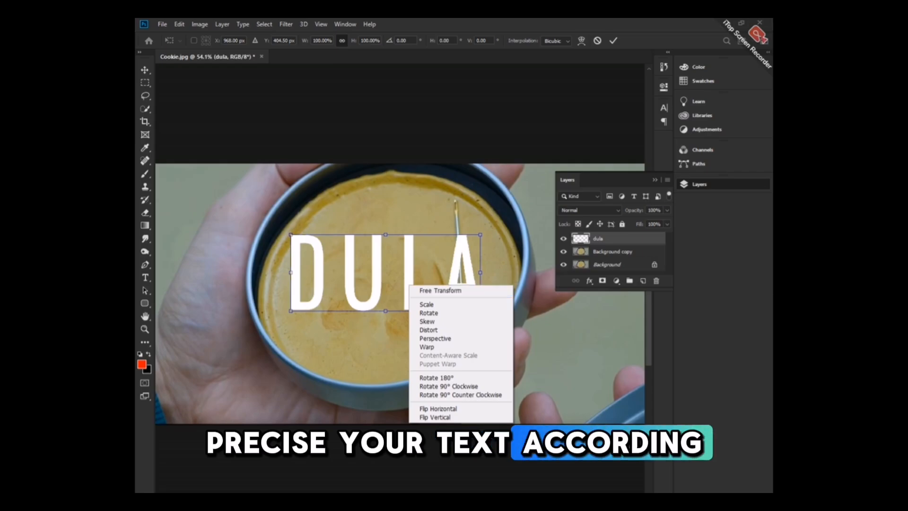
key(Escape)
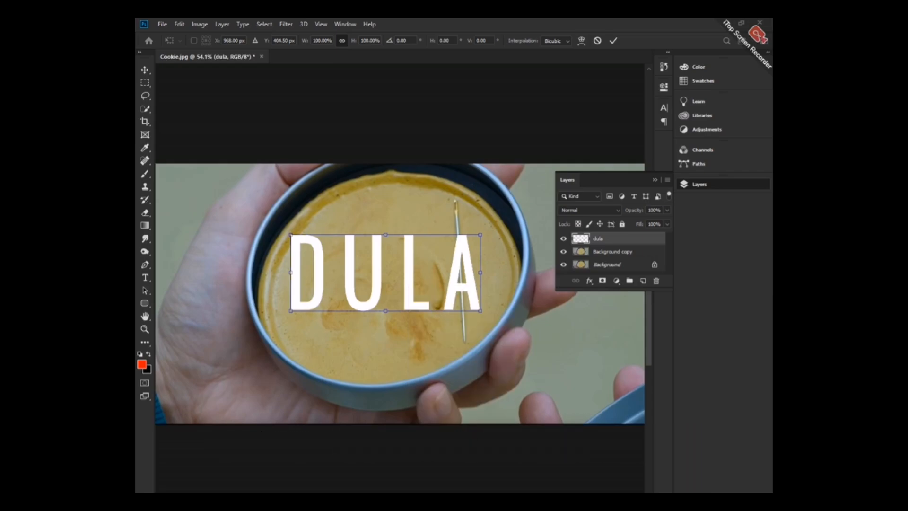
drag(467, 241, 454, 243)
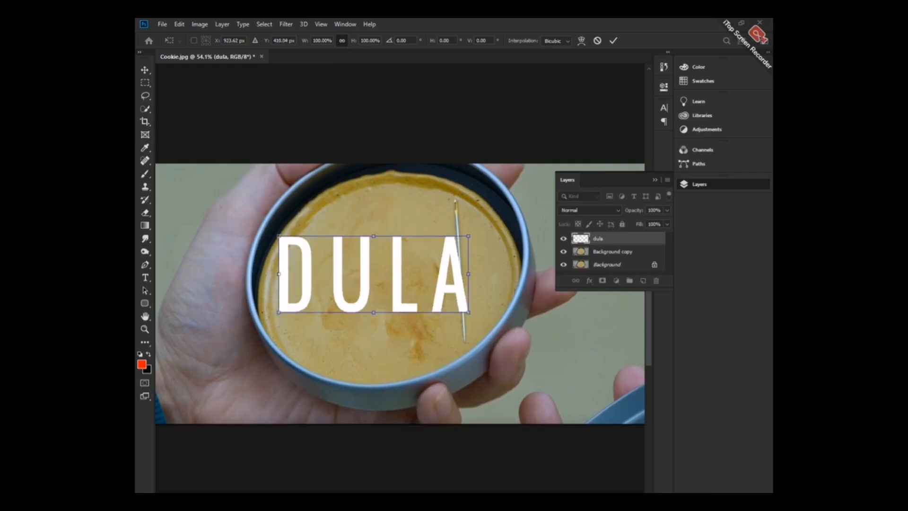
drag(478, 294, 436, 307)
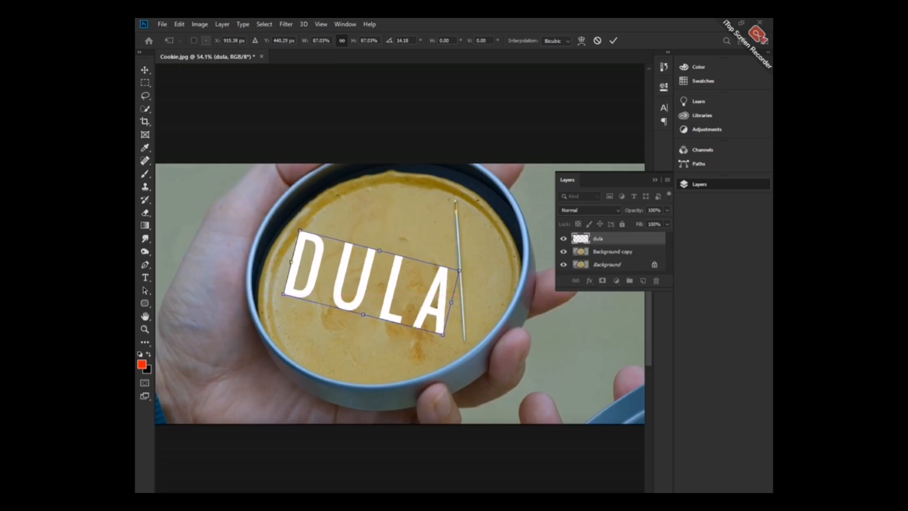
drag(299, 230, 307, 235)
drag(354, 269, 354, 262)
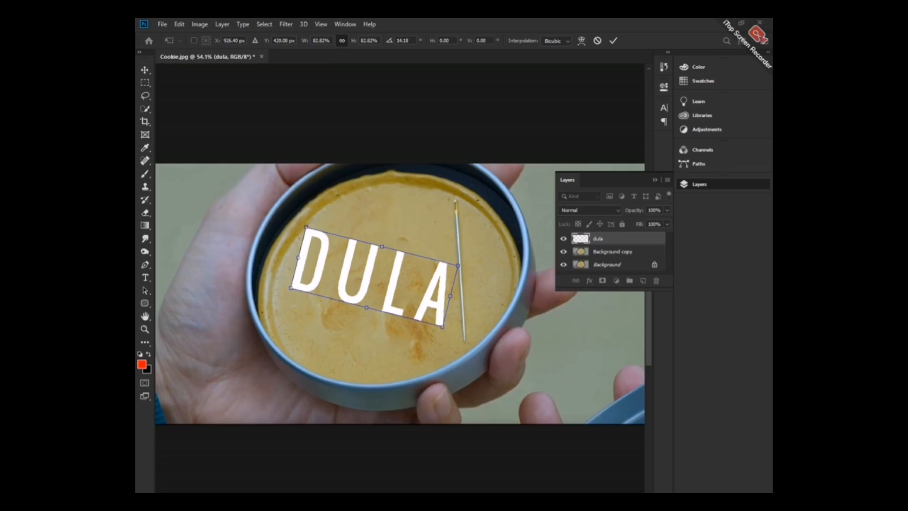
Distort the text's upper-left and lower-right corners slightly to match the cookie's perspective and apply the transformation.
right_click(394, 285)
click(416, 328)
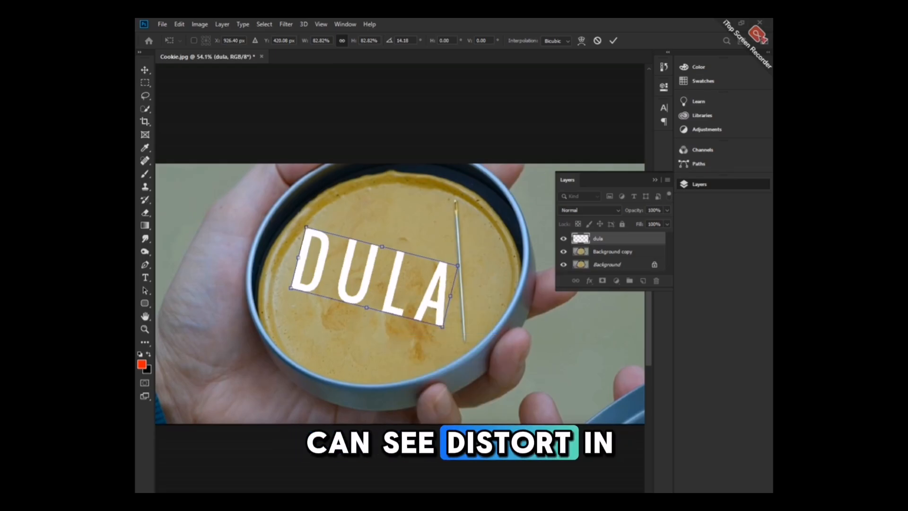
mouse_move(307, 228)
mouse_down()
mouse_move(313, 244)
mouse_move(311, 236)
mouse_up()
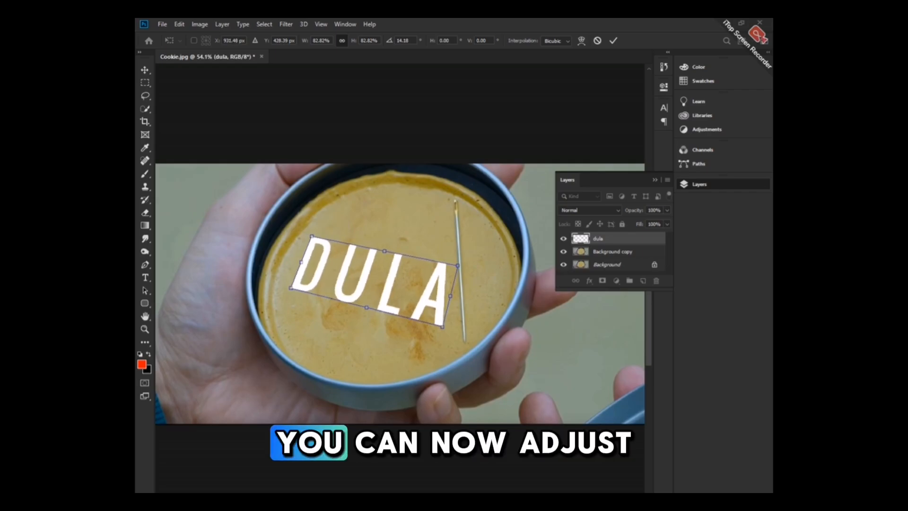
mouse_move(442, 327)
mouse_down()
mouse_move(447, 318)
mouse_move(447, 327)
mouse_up()
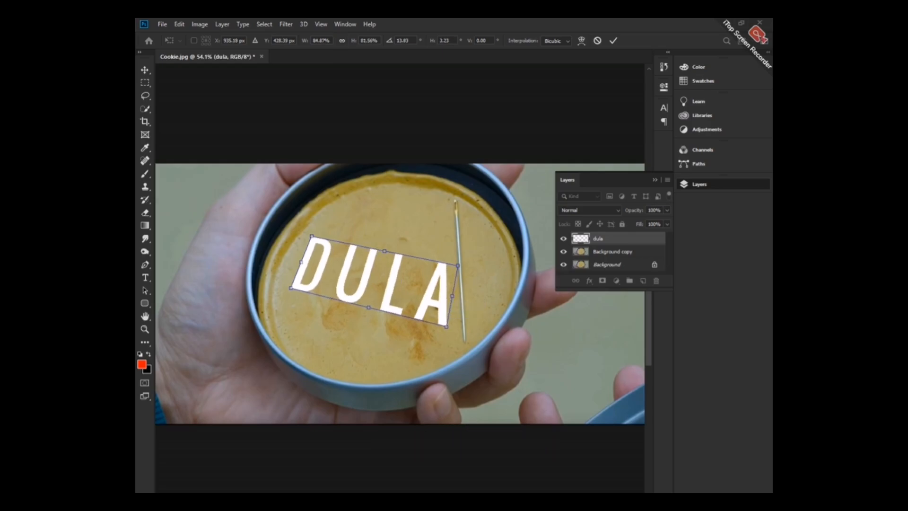
key(Return)
Set the text layer's fill opacity to 0% in its blending options, keeping the cookie in view.
right_click(644, 238)
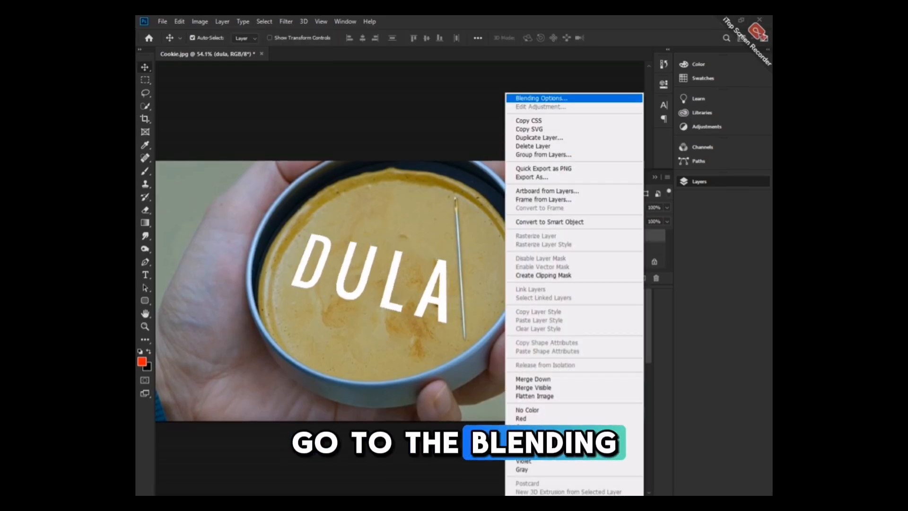
click(542, 98)
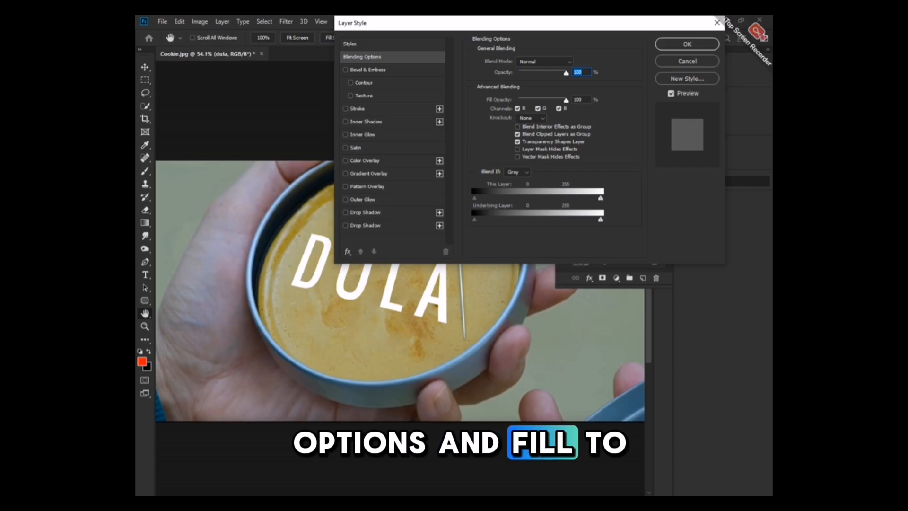
drag(566, 100, 519, 100)
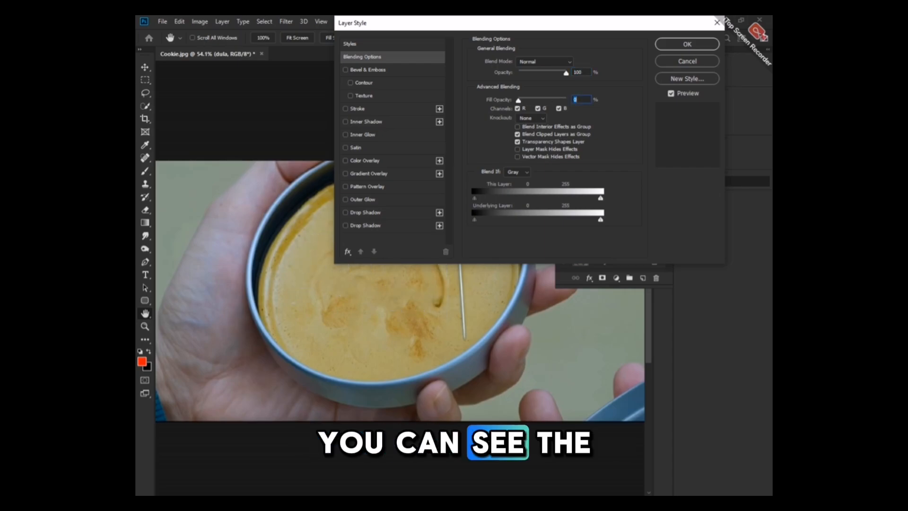
drag(521, 22, 658, 23)
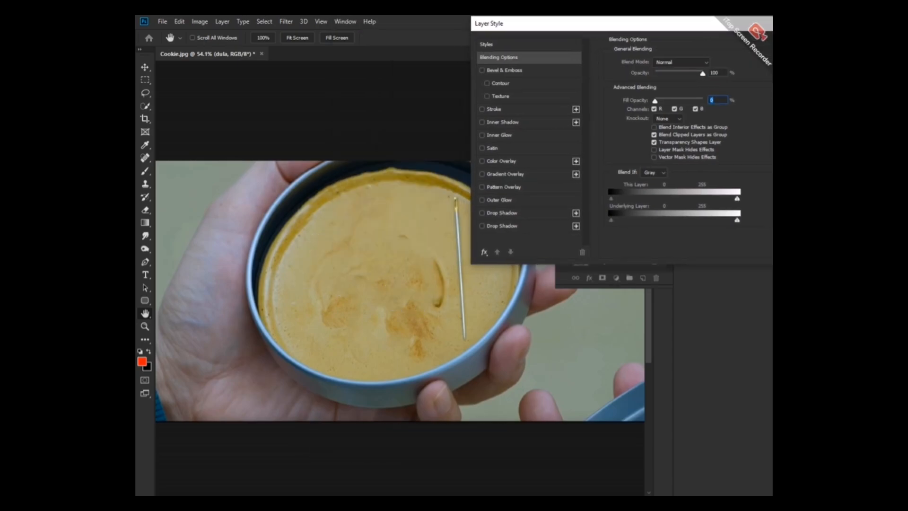
Enable Bevel & Emboss and Stroke on the text layer, accepting the dark brown stroke color #3e3216.
click(482, 70)
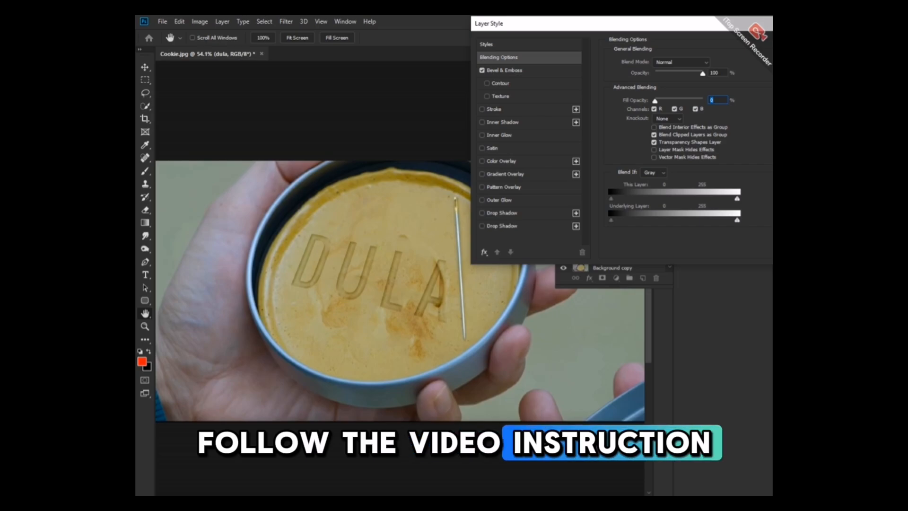
click(504, 70)
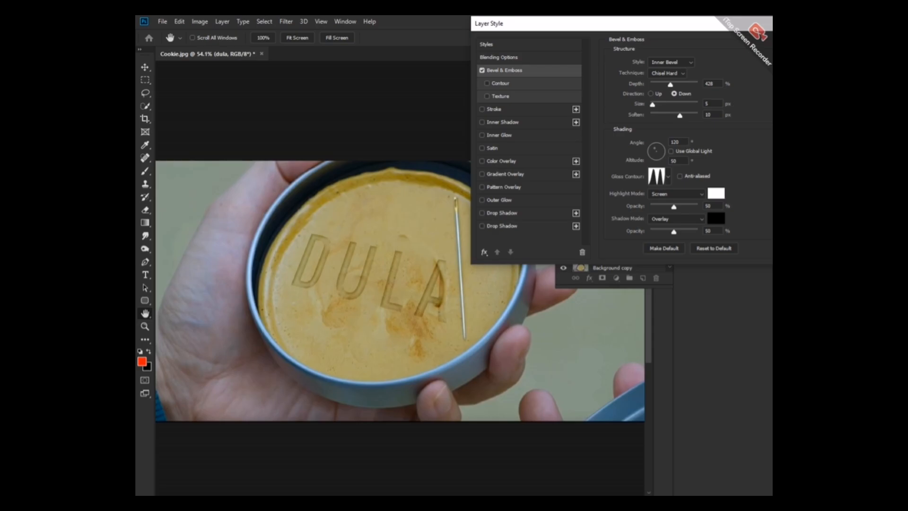
click(494, 109)
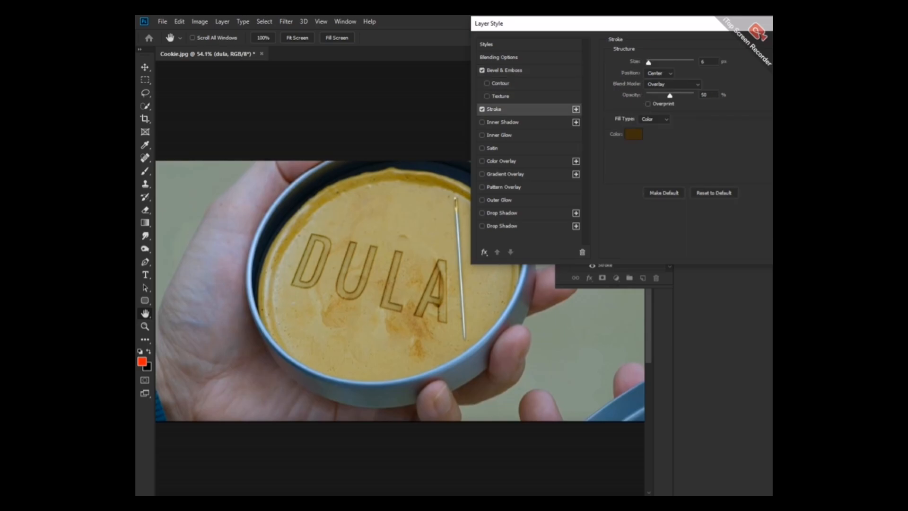
click(633, 134)
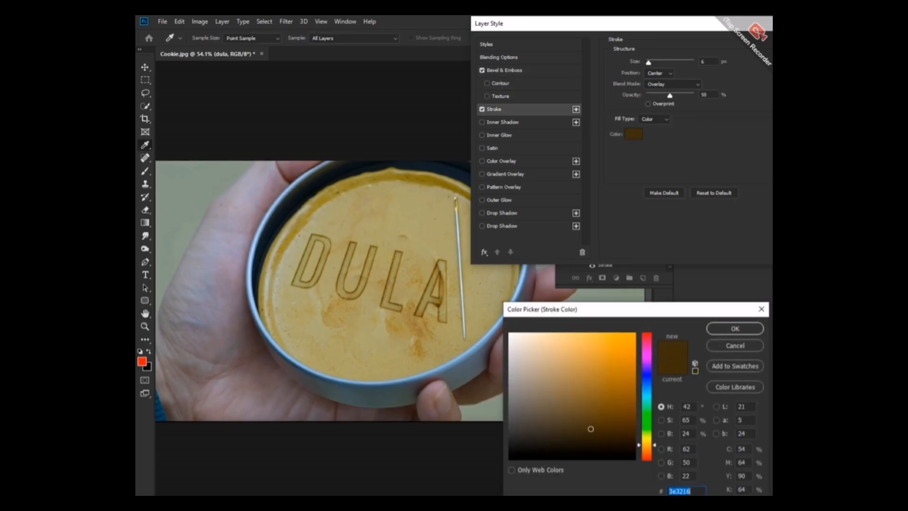
drag(636, 309, 641, 232)
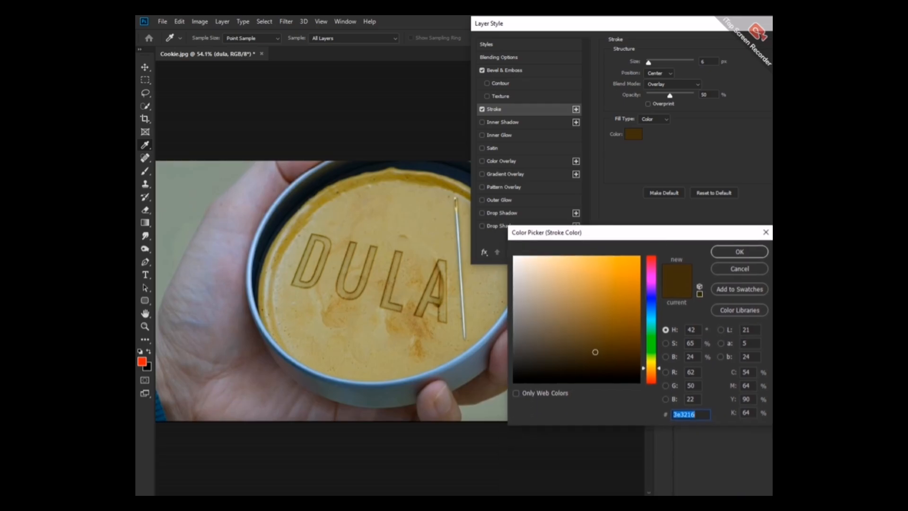
key(Return)
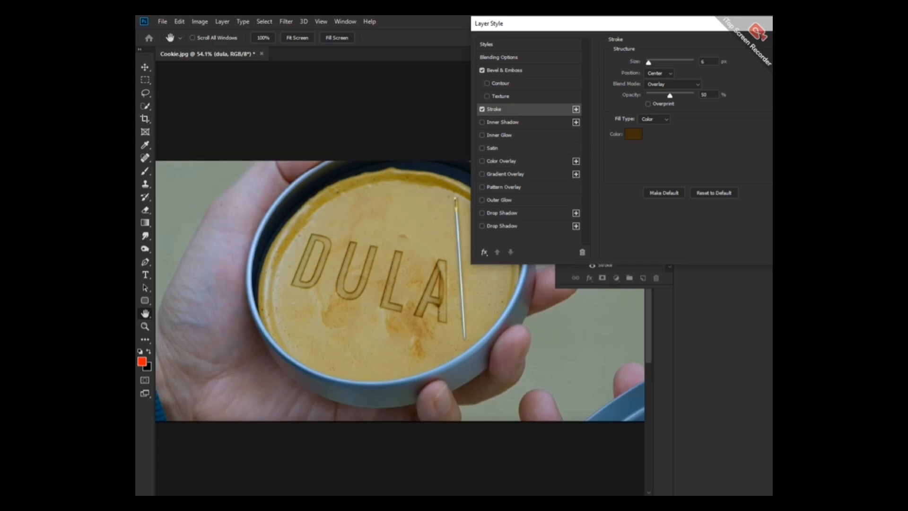
Enable Outer Glow on the text layer and compare the lettering with and without the effect, leaving it on.
click(482, 200)
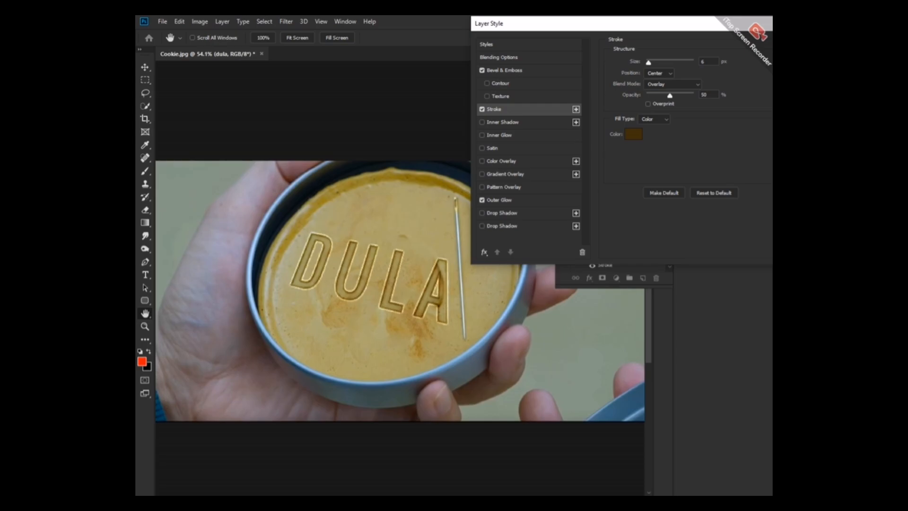
click(499, 200)
click(482, 199)
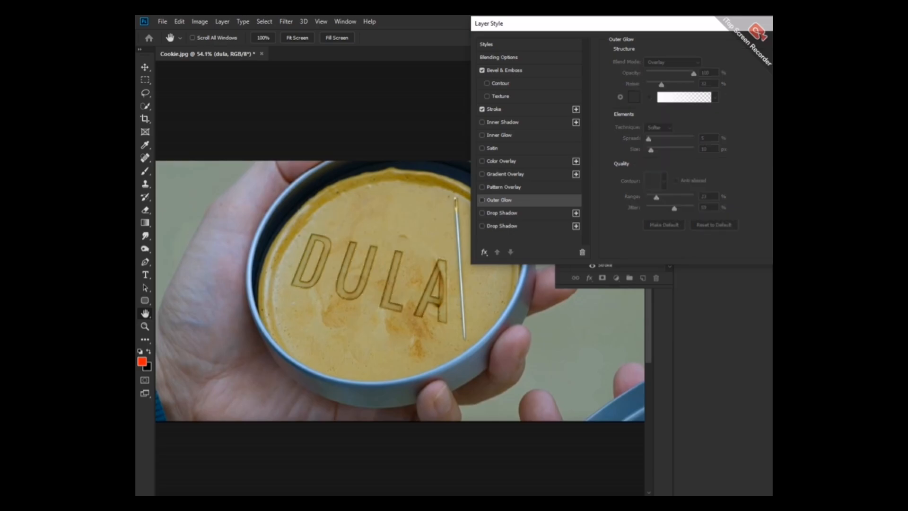
click(482, 199)
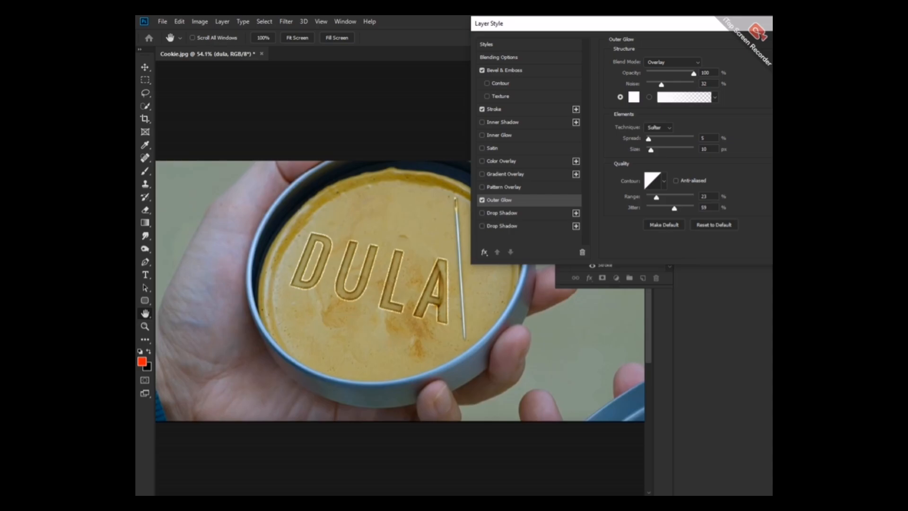
Compare the text's two Drop Shadow effects and keep only the second one enabled, using Overlay blending at 0% opacity.
click(502, 226)
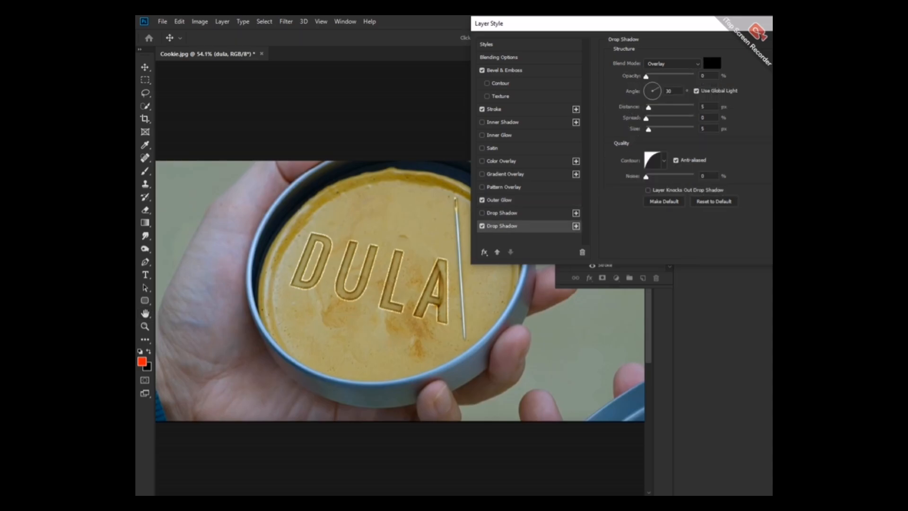
click(502, 213)
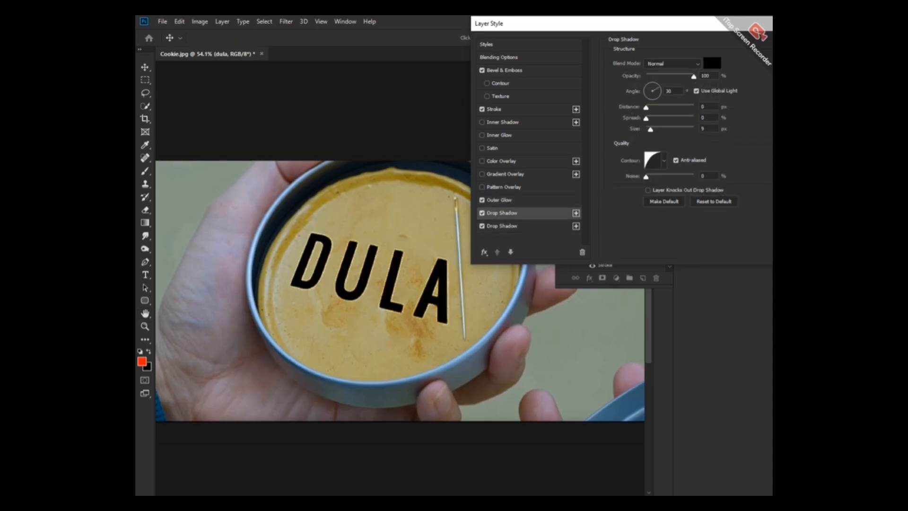
click(482, 212)
click(502, 226)
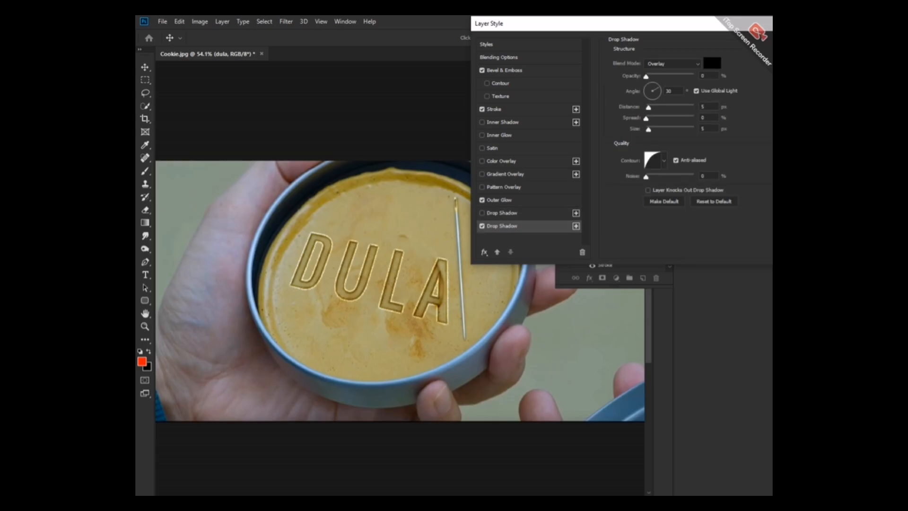
click(483, 213)
click(482, 226)
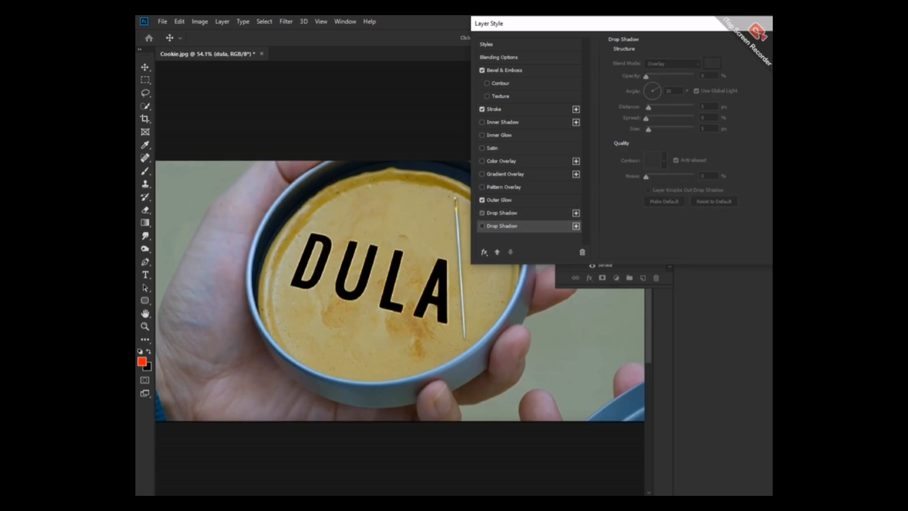
click(482, 213)
click(482, 226)
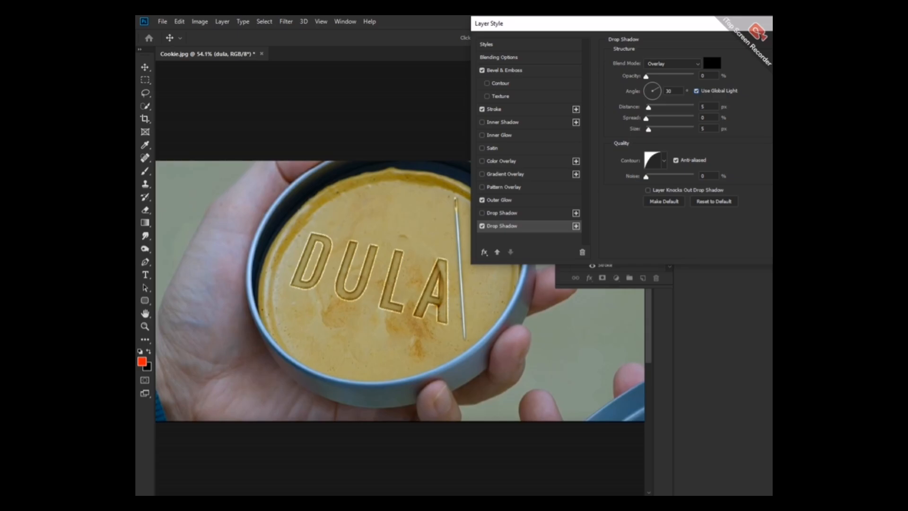
Review the text's Outer Glow and Bevel & Emboss settings and apply the layer style.
click(499, 200)
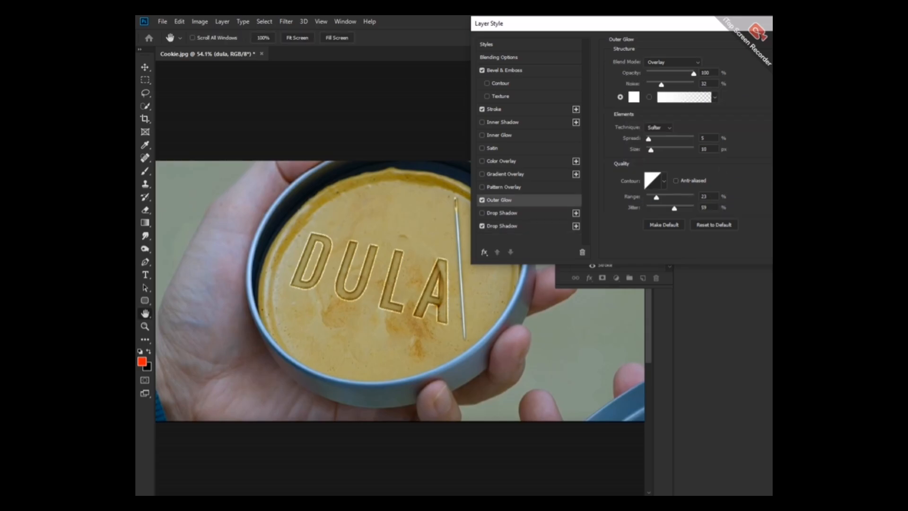
drag(710, 27, 610, 20)
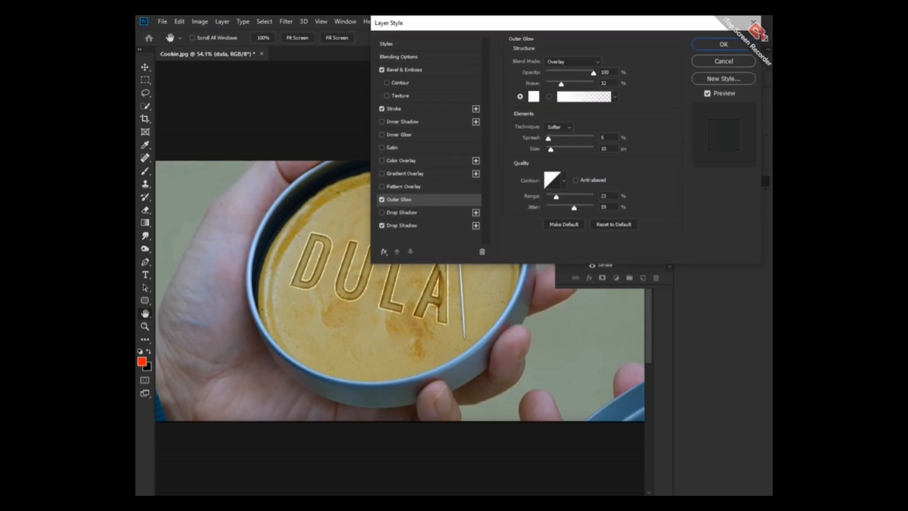
drag(594, 72, 564, 83)
click(404, 69)
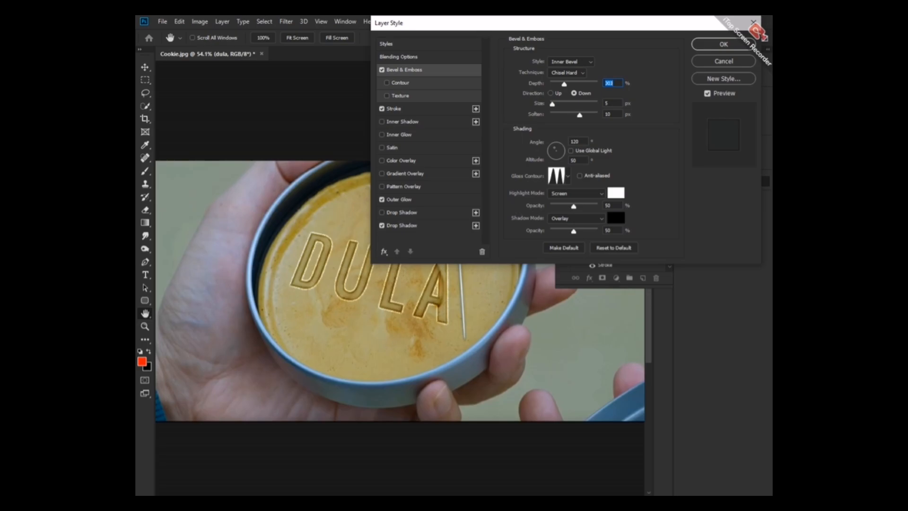
click(723, 44)
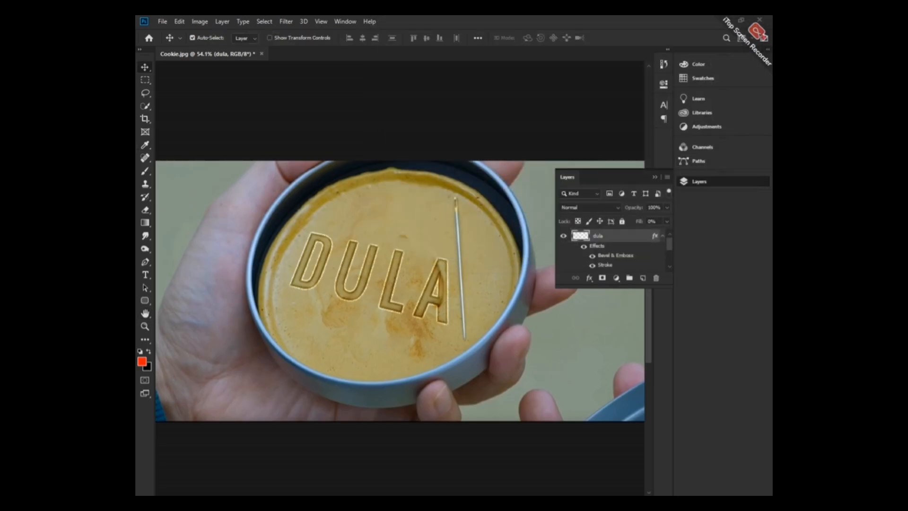
Check the text layer's blend mode, fill and opacity, keeping them at Normal, 0% and 100%.
click(590, 207)
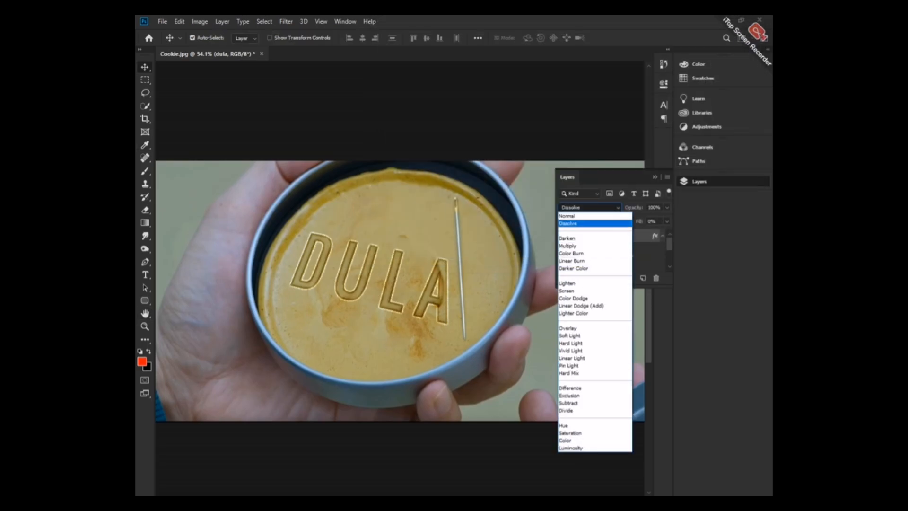
key(Up)
key(Return)
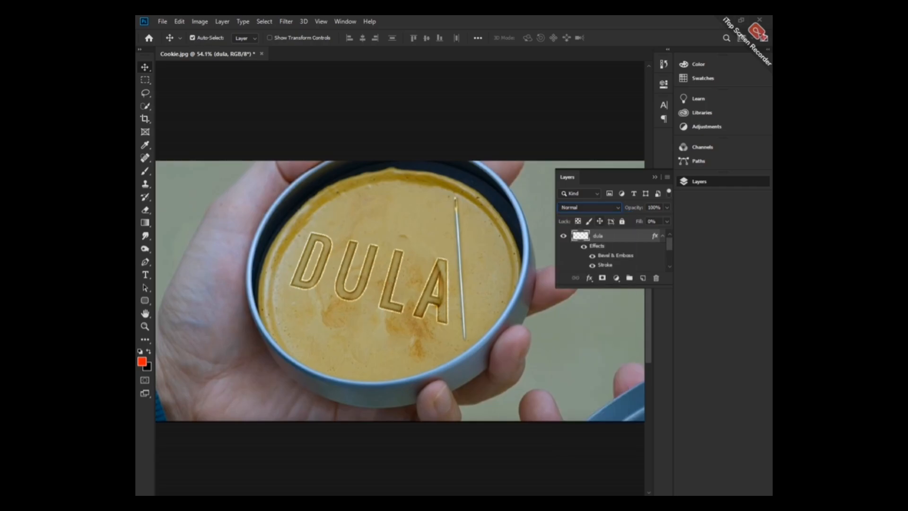
click(667, 221)
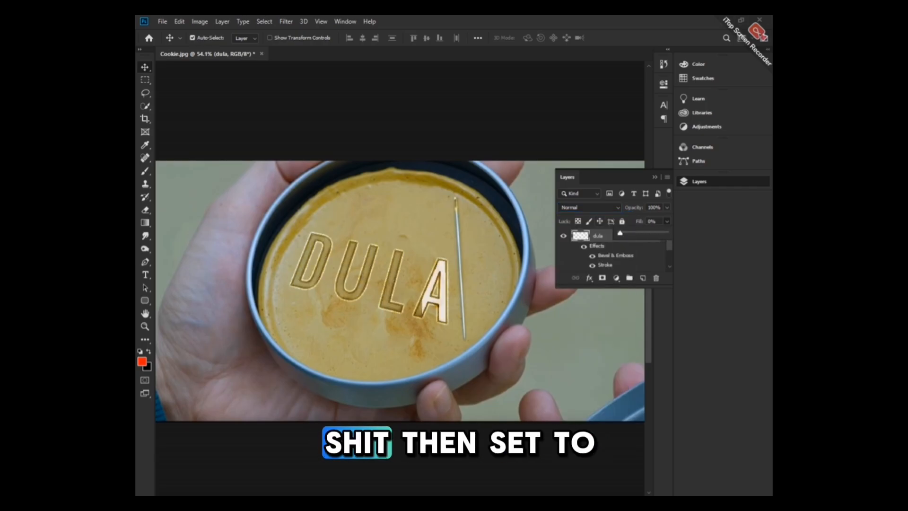
click(667, 207)
mouse_move(667, 218)
mouse_down()
mouse_move(643, 219)
mouse_move(668, 218)
mouse_up()
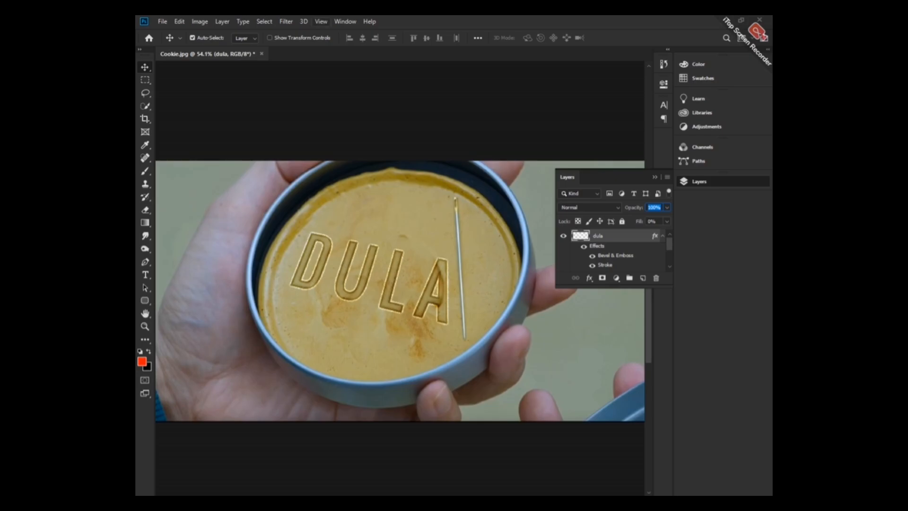
Apply a Gaussian Blur with a 0.5 pixel radius to the text layer.
click(286, 21)
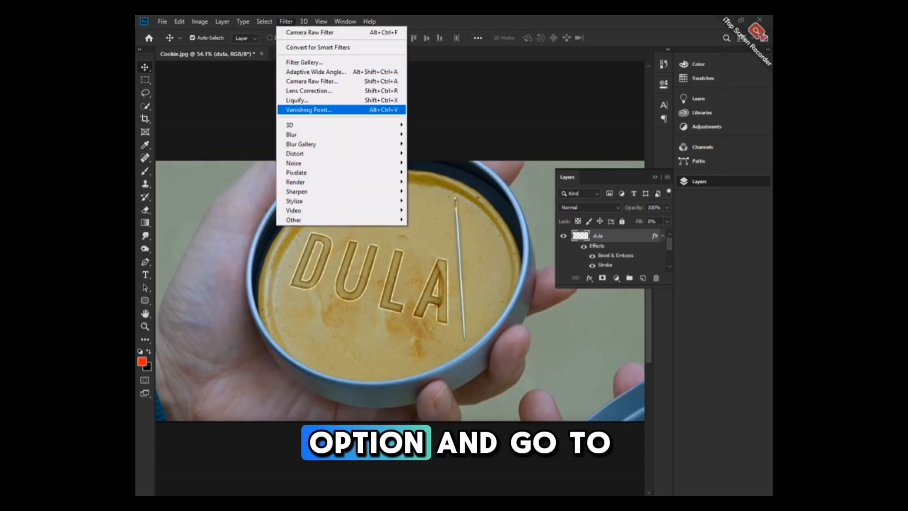
mouse_move(331, 134)
click(433, 172)
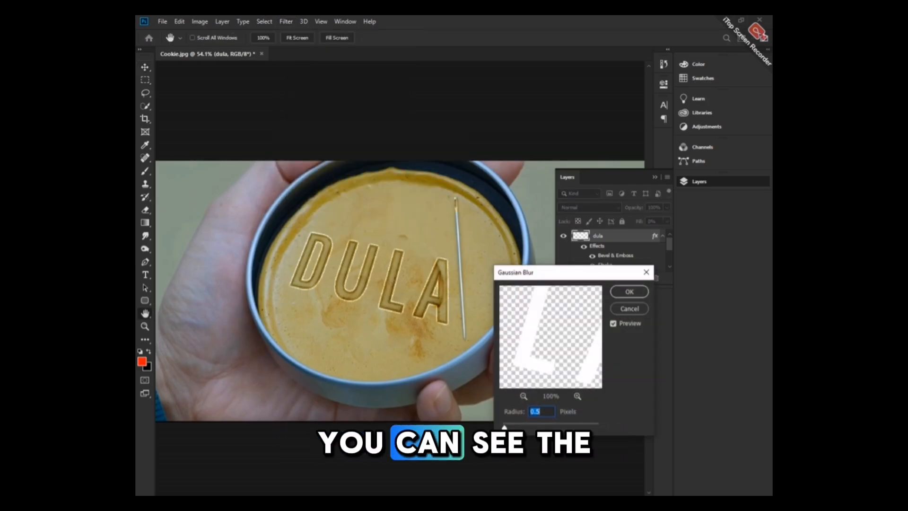
key(Return)
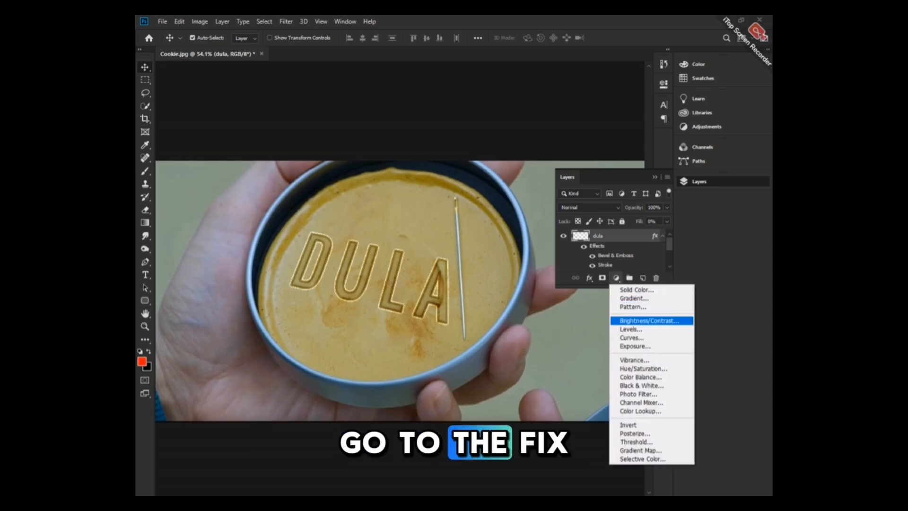
Add a Brightness/Contrast adjustment layer above the text with brightness 19 and contrast 20.
click(649, 321)
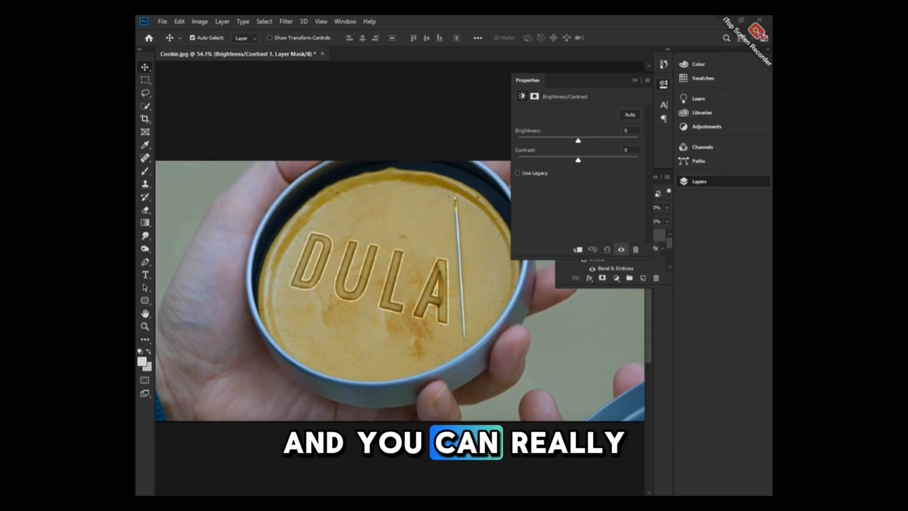
mouse_move(578, 140)
mouse_down()
mouse_move(587, 140)
mouse_move(579, 160)
mouse_move(590, 160)
mouse_up()
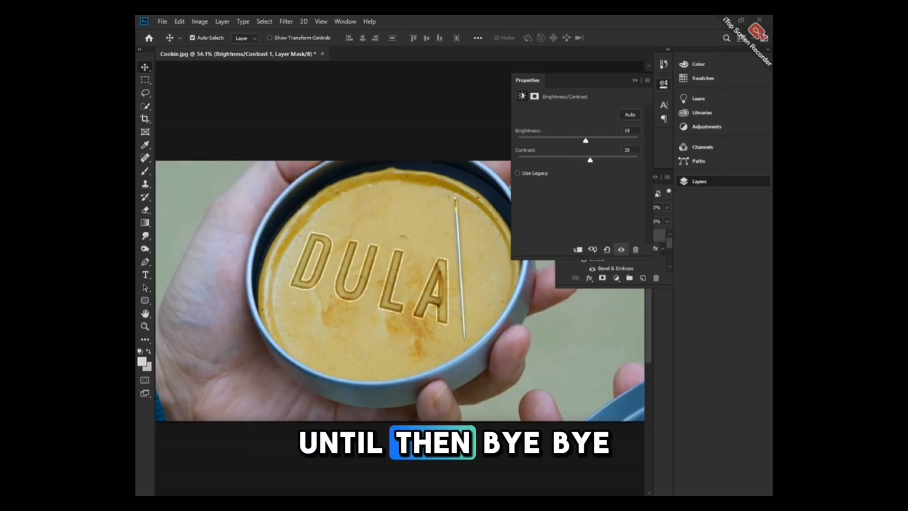